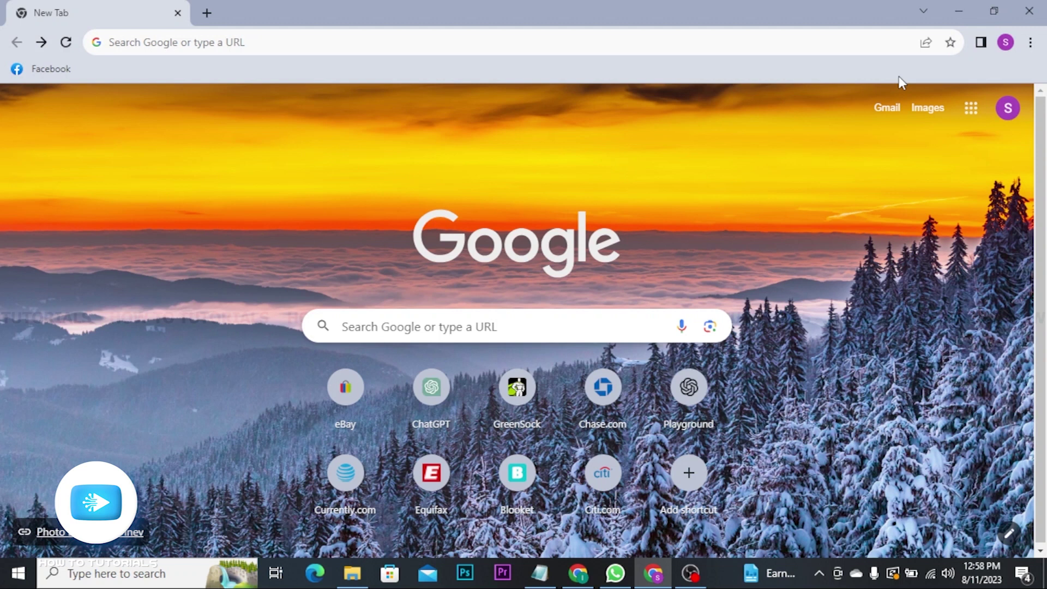
- Load bmo.com from the address bar to reach the BMO website
{"action": "left_click", "coordinate": [222, 42]}
{"action": "type", "text": "bmo.com"}
{"action": "key", "text": "Return"}
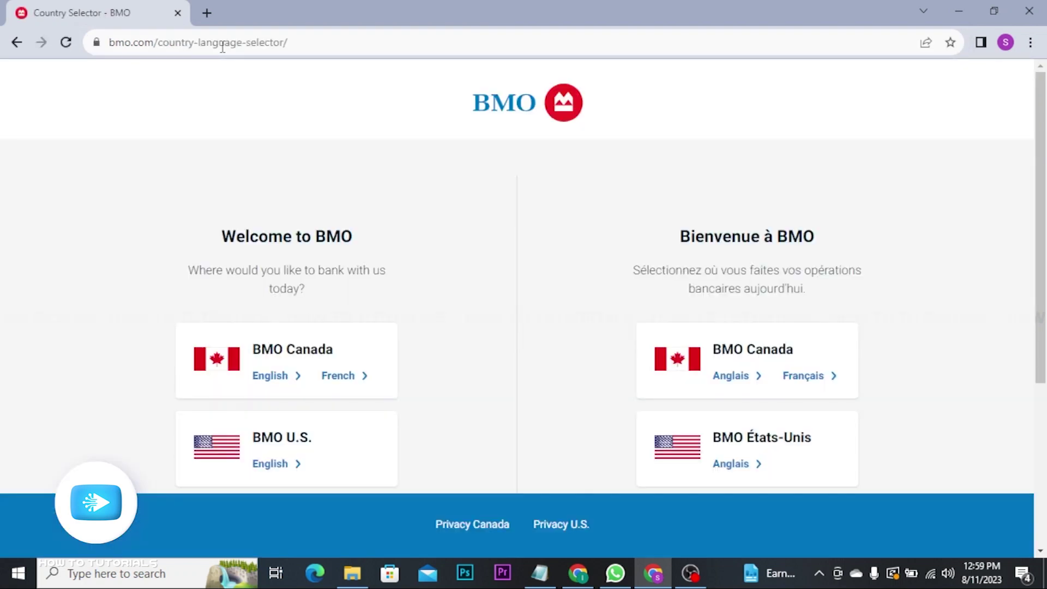
{"action": "scroll", "coordinate": [480, 240], "scroll_direction": "down", "scroll_amount": 1}
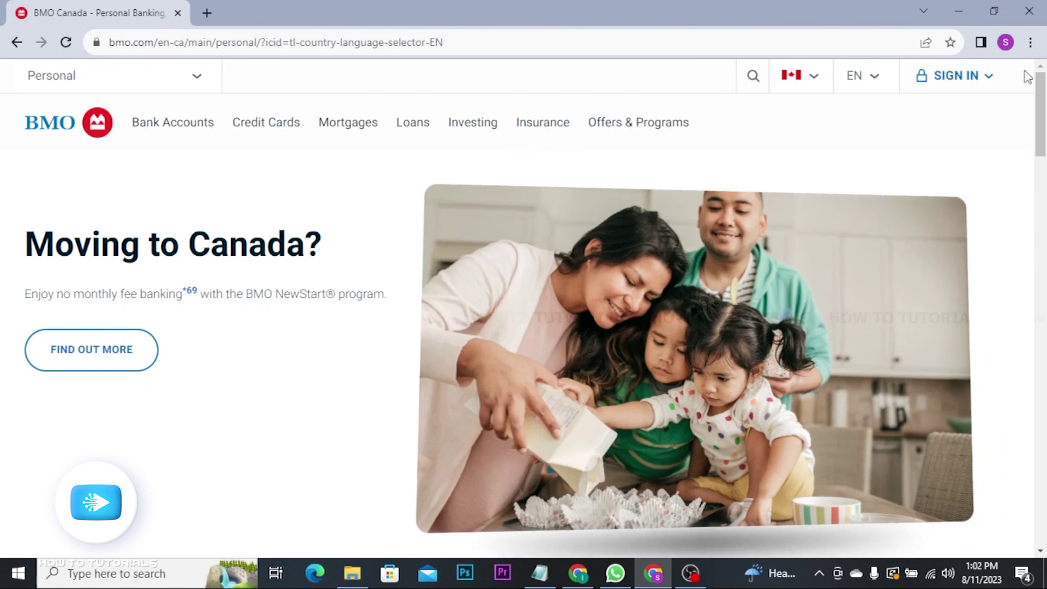
- Go from SIGN IN to the Online Banking sign-in page and start registering a new debit card
{"action": "left_click", "coordinate": [966, 82]}
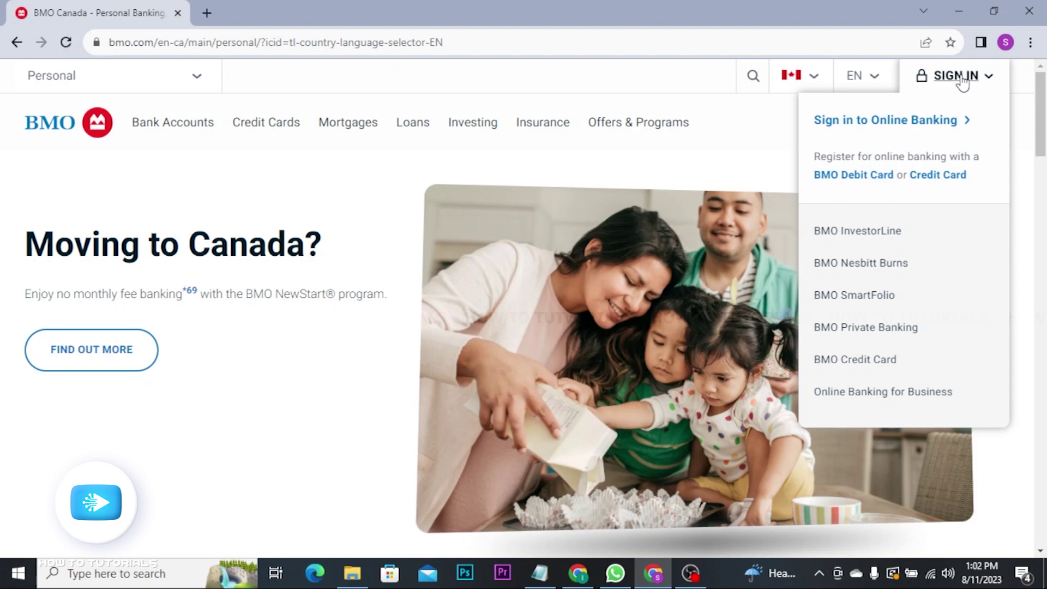
{"action": "left_click", "coordinate": [906, 124]}
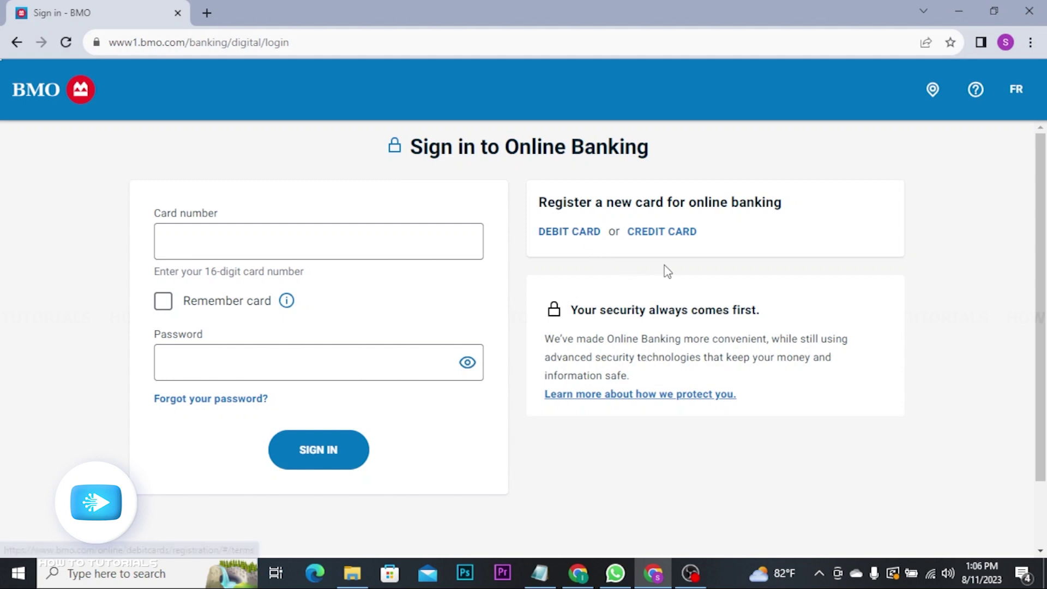
{"action": "left_click", "coordinate": [587, 238]}
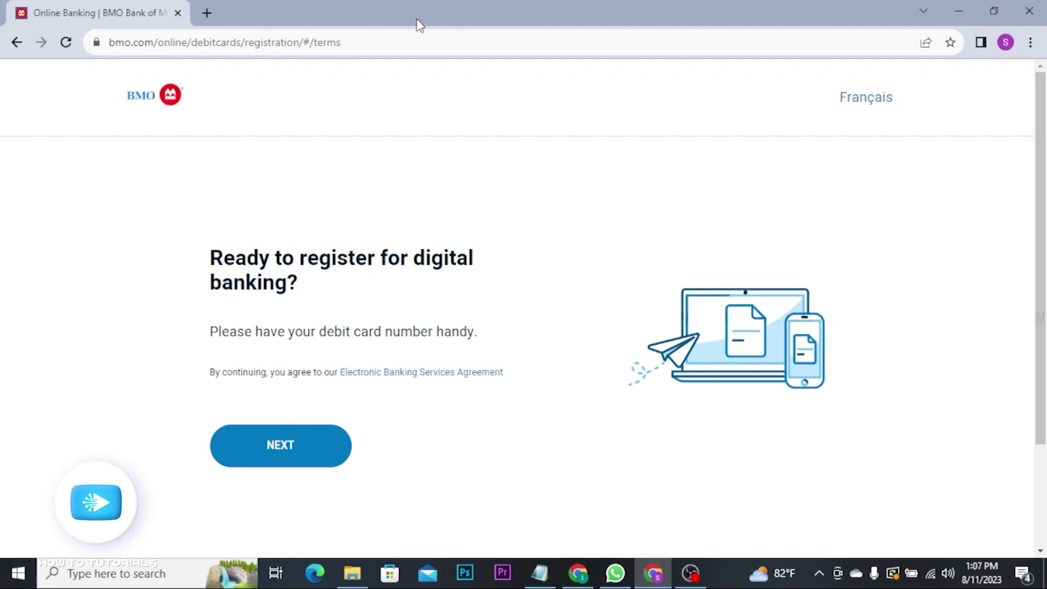
- Agree and continue to the registration form, then focus the debit card number field
{"action": "left_click", "coordinate": [270, 449]}
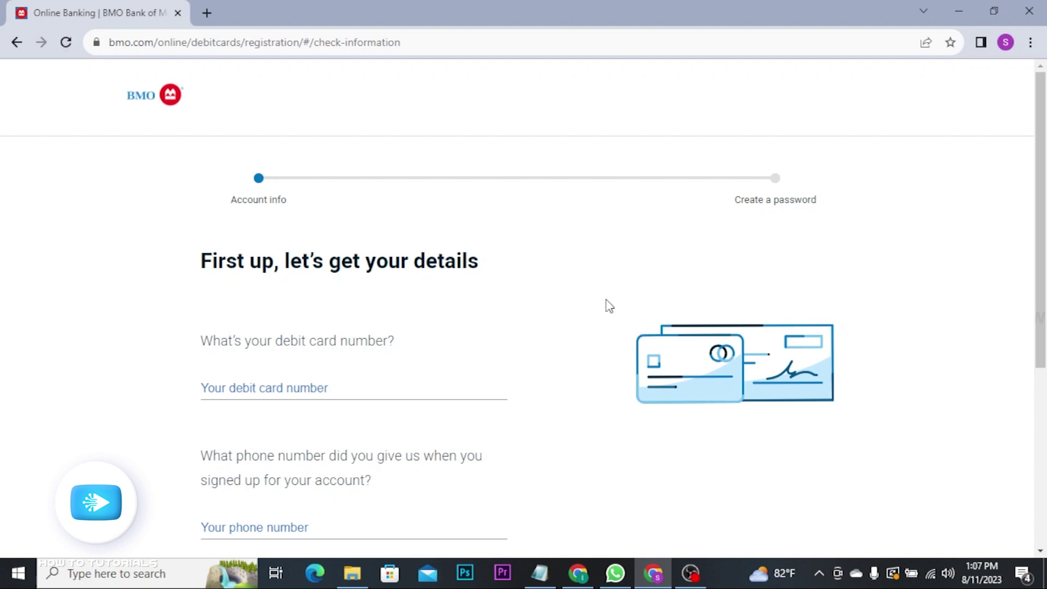
{"action": "scroll", "coordinate": [606, 300], "scroll_direction": "down", "scroll_amount": 1}
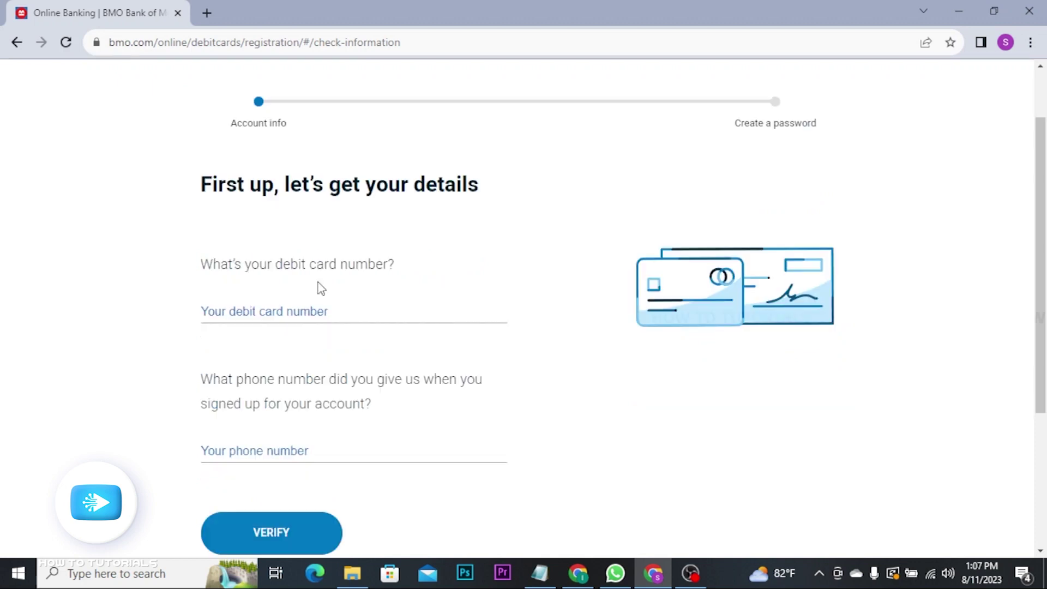
{"action": "left_click", "coordinate": [285, 310]}
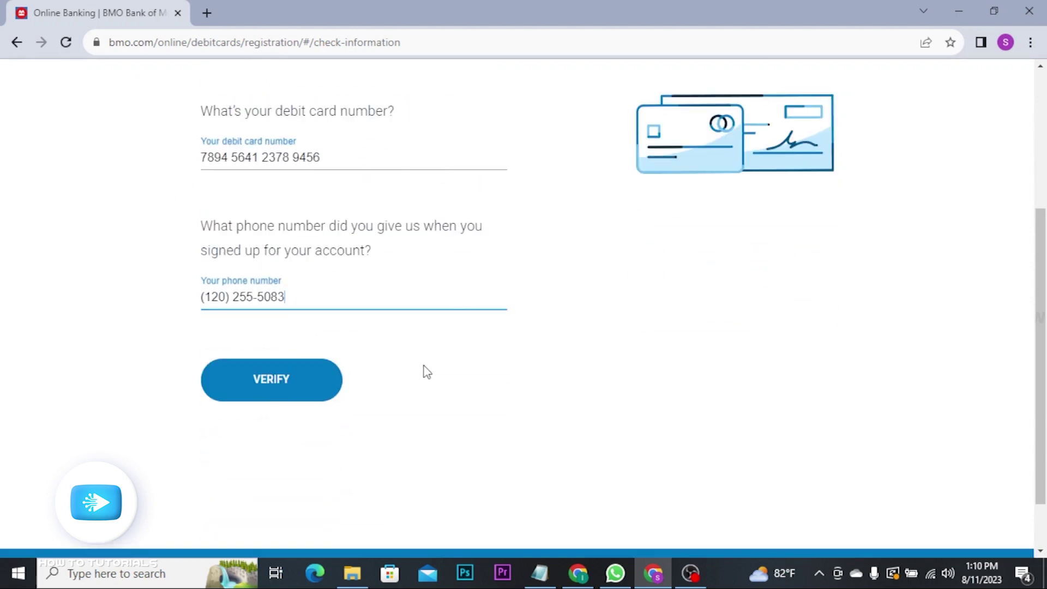
{"action": "scroll", "coordinate": [425, 371], "scroll_direction": "up", "scroll_amount": 2}
{"action": "scroll", "coordinate": [425, 371], "scroll_direction": "up", "scroll_amount": 1}
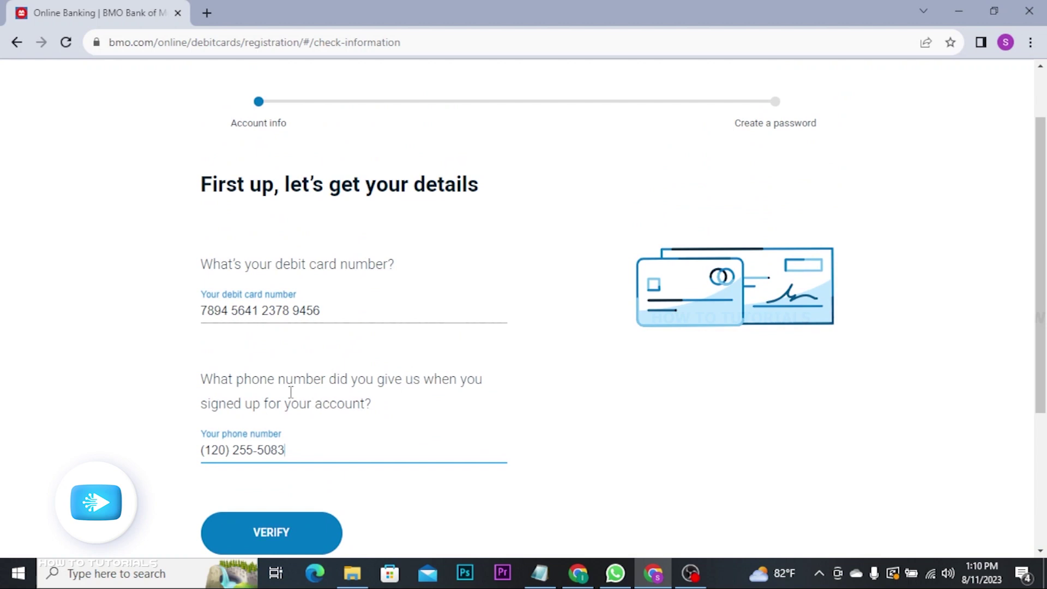